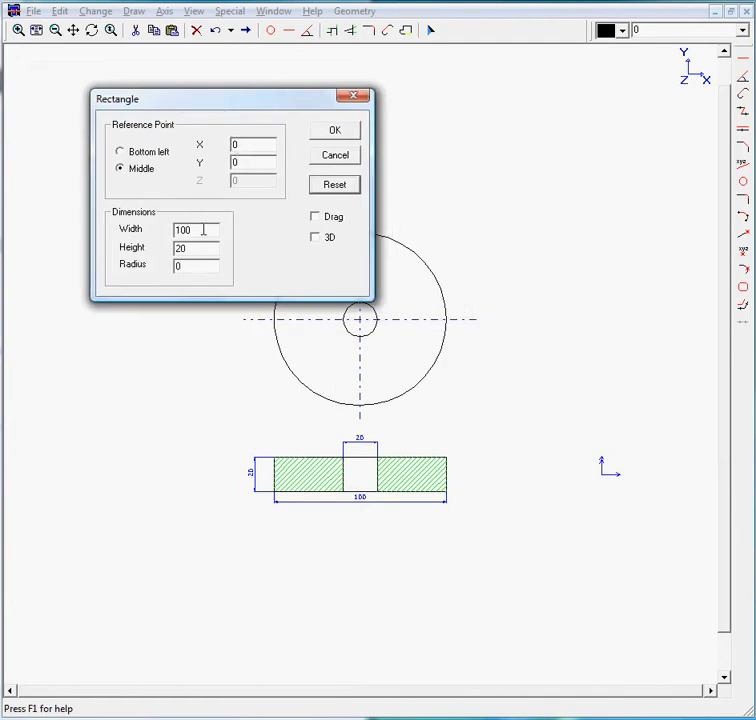
Draw a rectangle 100 wide and 20 high, centred on the axis origin with radius 0
double_click(203, 230)
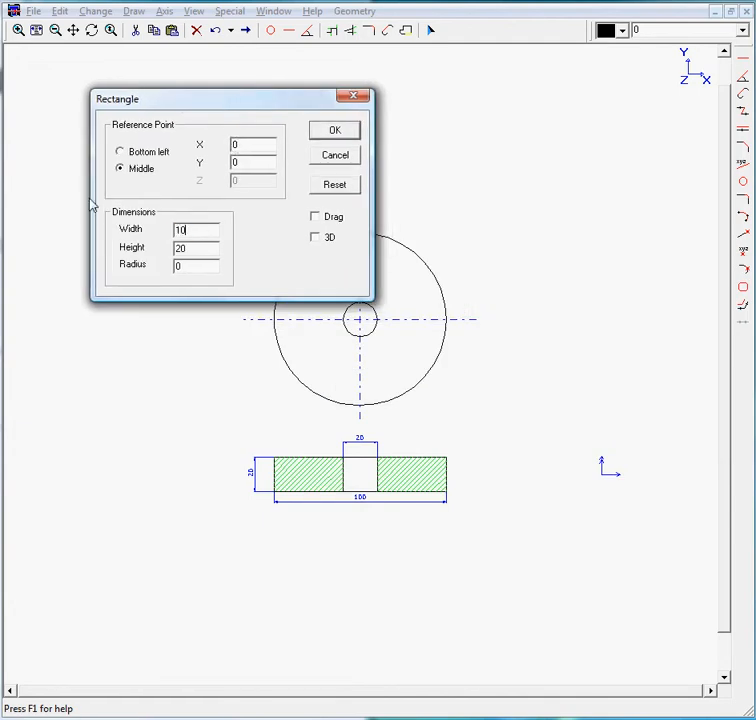
text(20)
key(Tab)
click(335, 131)
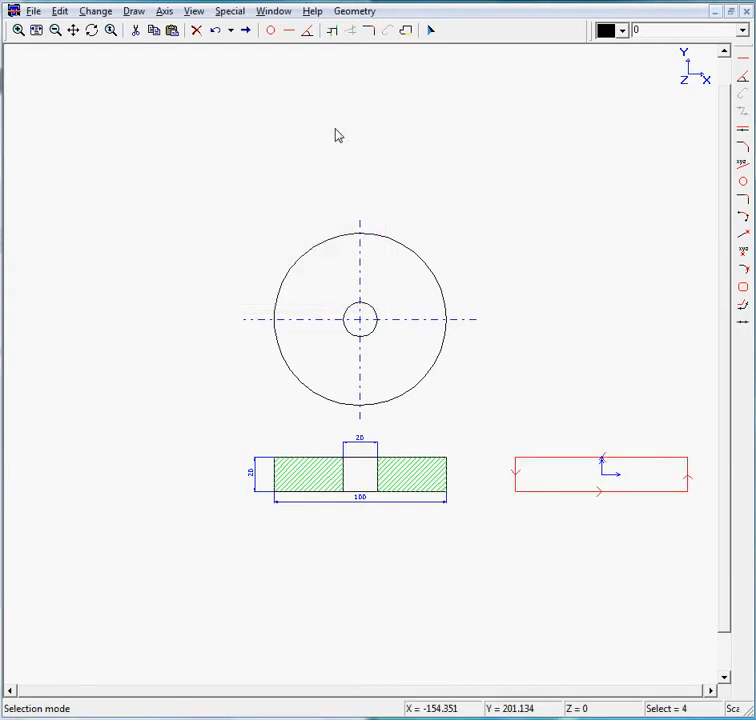
click(606, 417)
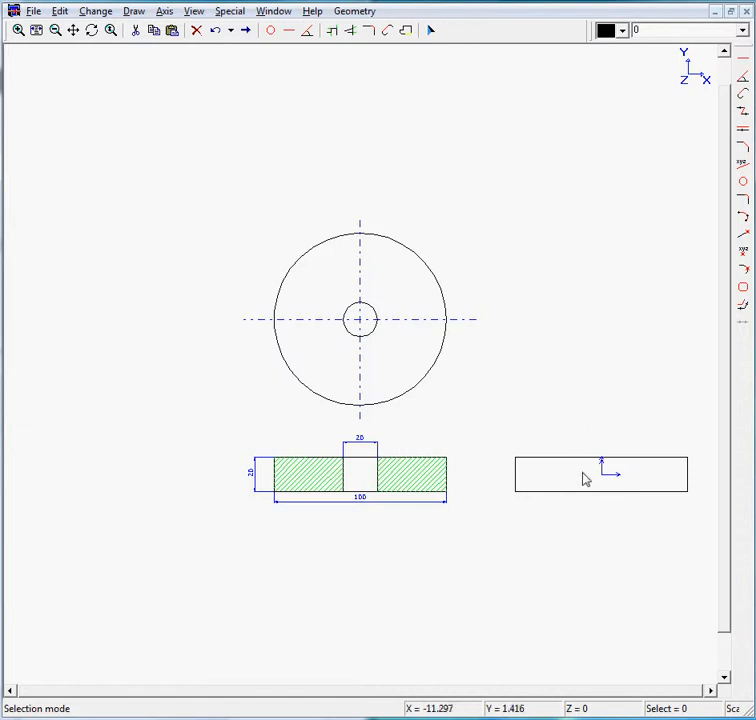
Draw two vertical lines inside the new rectangle, one at X = -10 and one at X = 10
key(z)
mouse_move(208, 199)
mouse_down()
mouse_move(425, 386)
mouse_move(685, 563)
mouse_up()
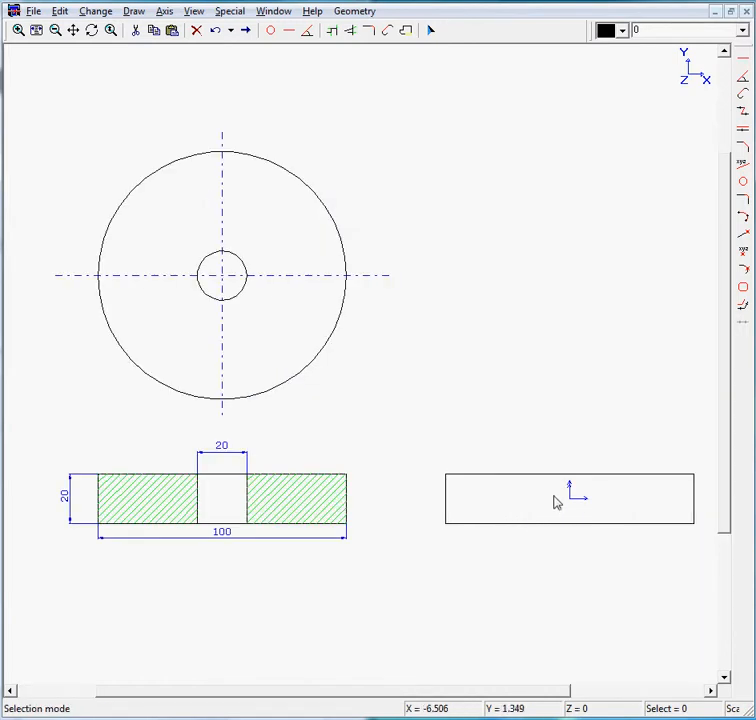
key(l)
click(557, 480)
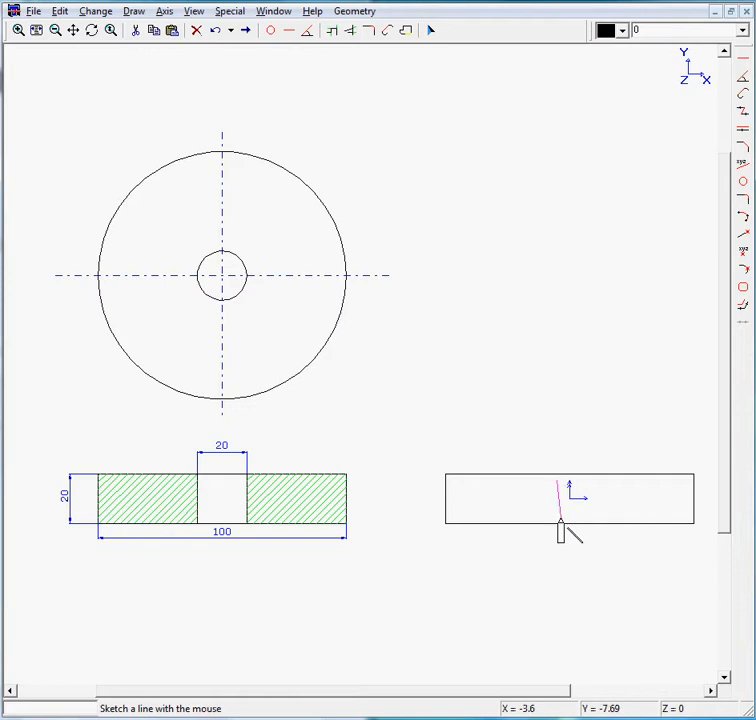
click(558, 521)
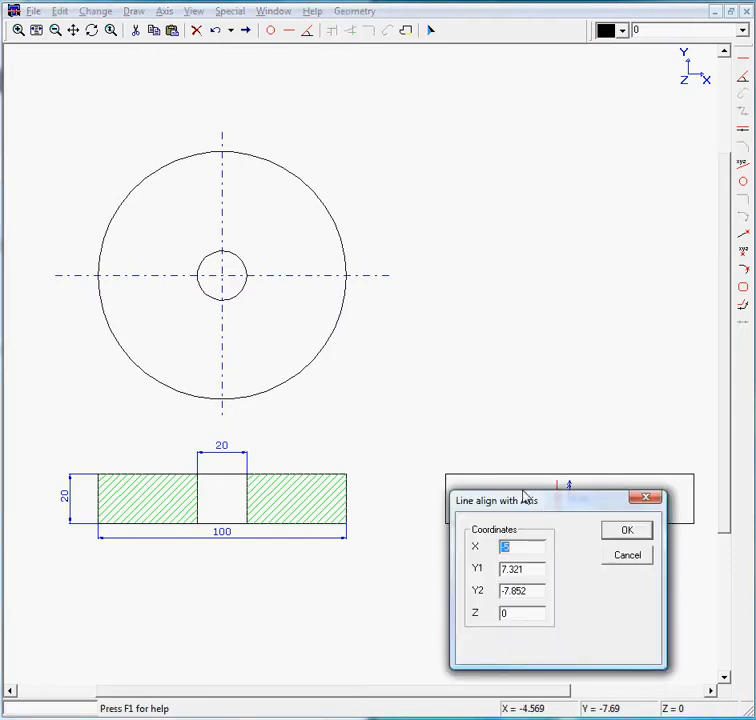
drag(520, 502, 476, 188)
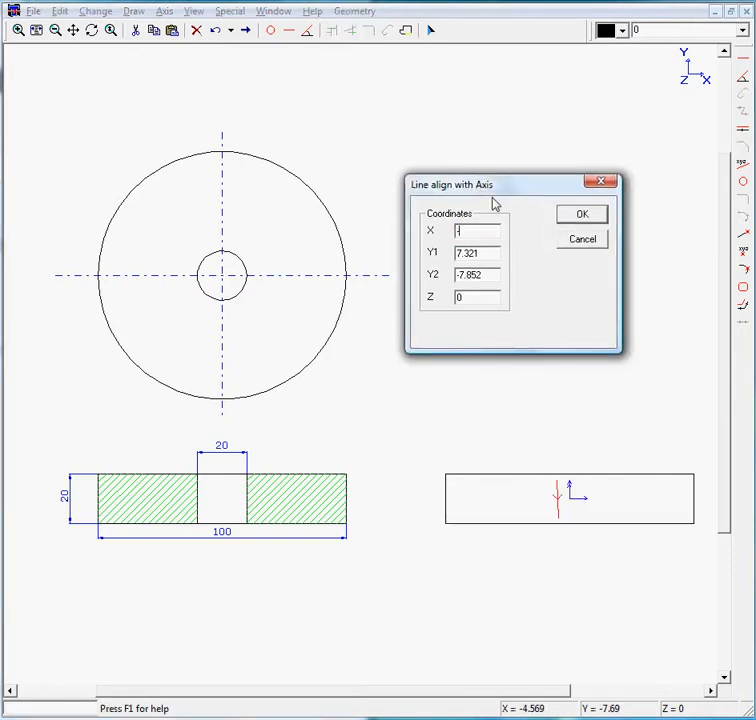
key(Return)
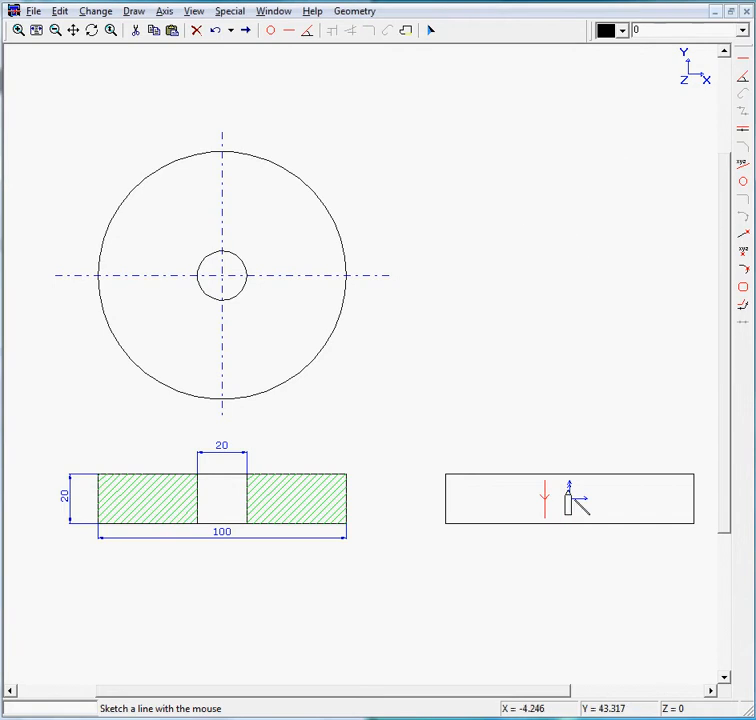
click(600, 514)
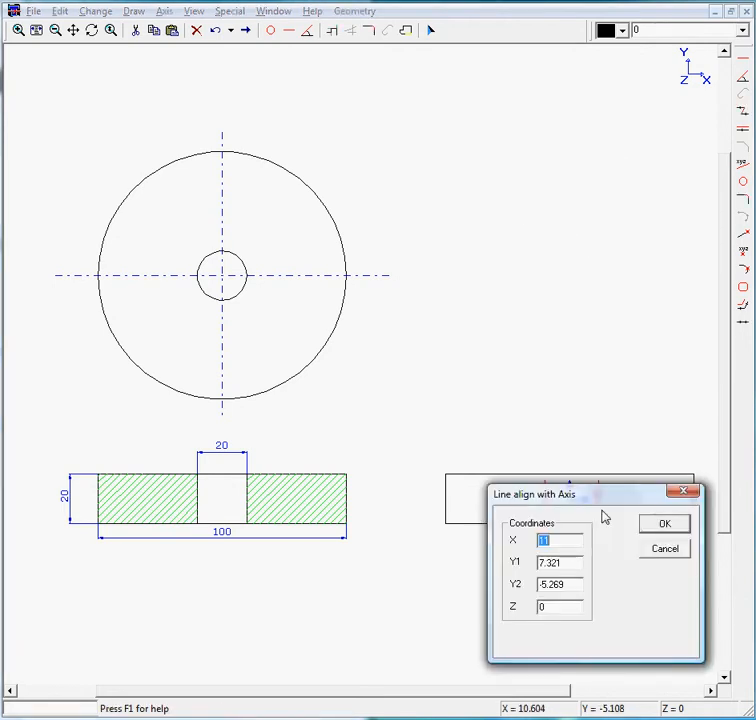
text(10)
key(Return)
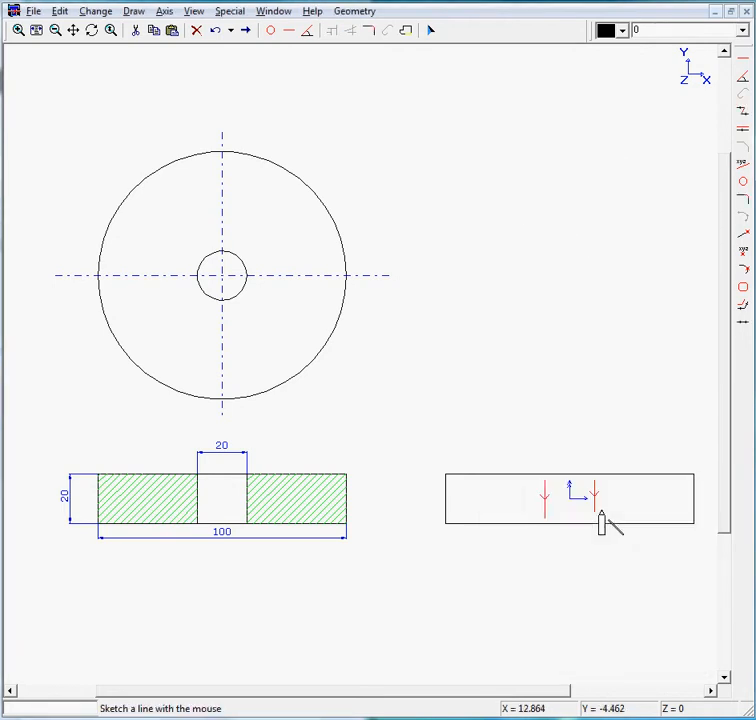
key(Escape)
Extend both vertical lines to the rectangle's edges and break the rectangle's outline where they intersect it
click(497, 474)
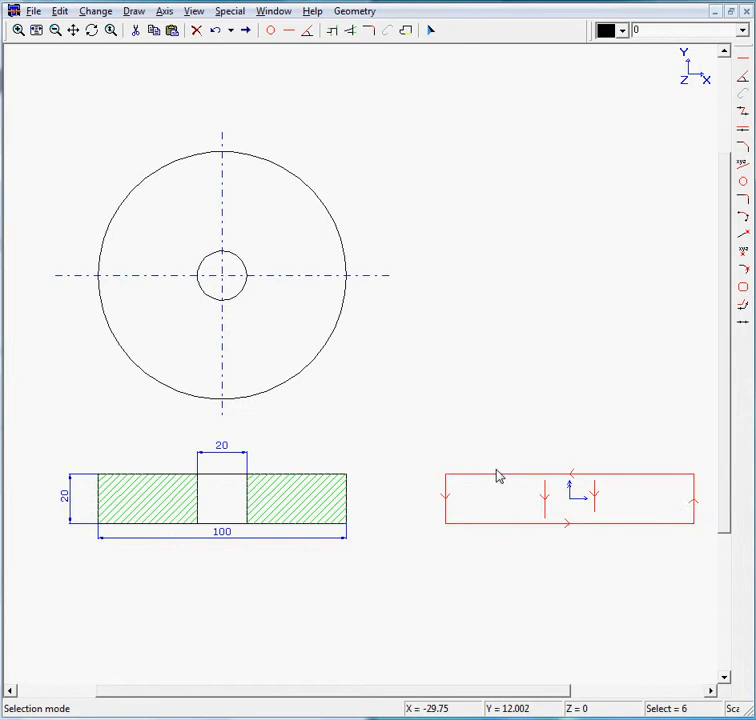
click(351, 32)
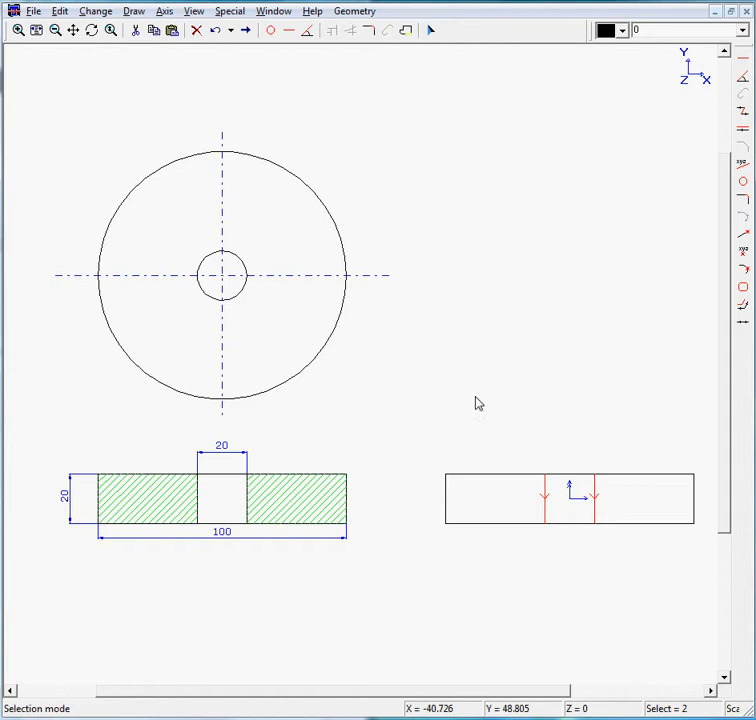
click(480, 475)
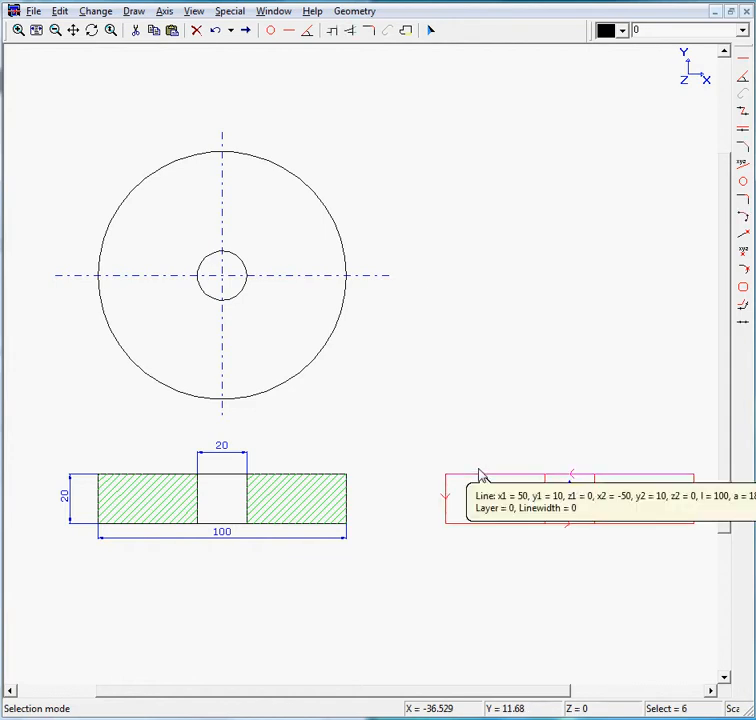
click(101, 17)
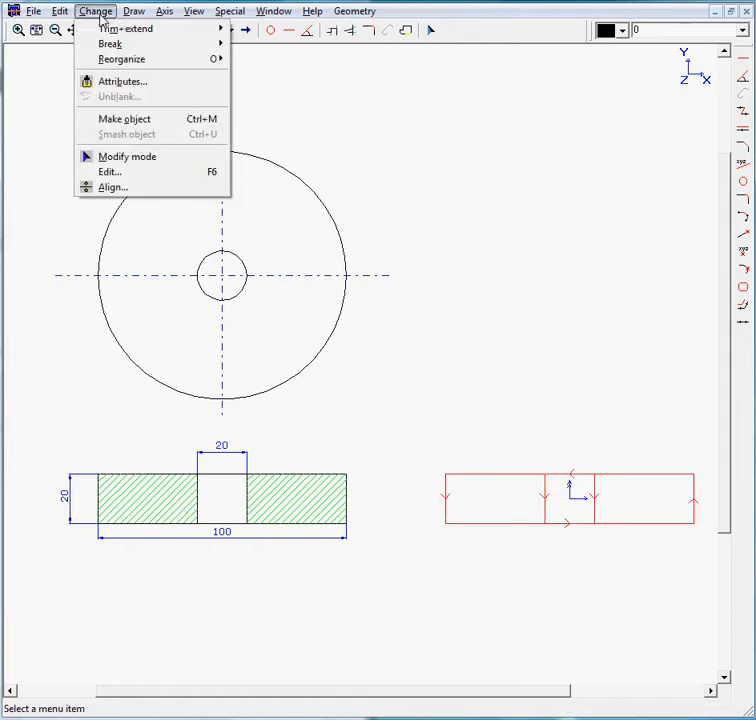
mouse_move(105, 44)
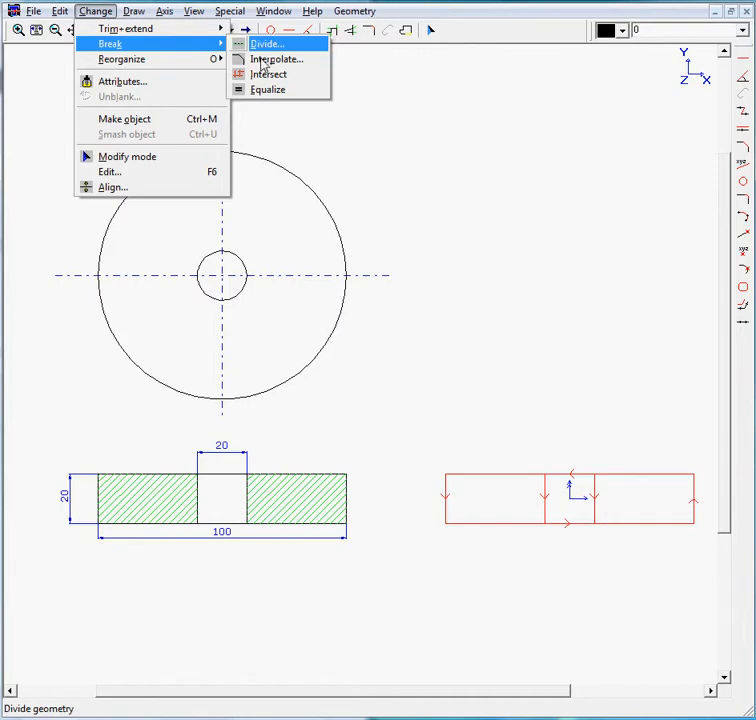
click(268, 74)
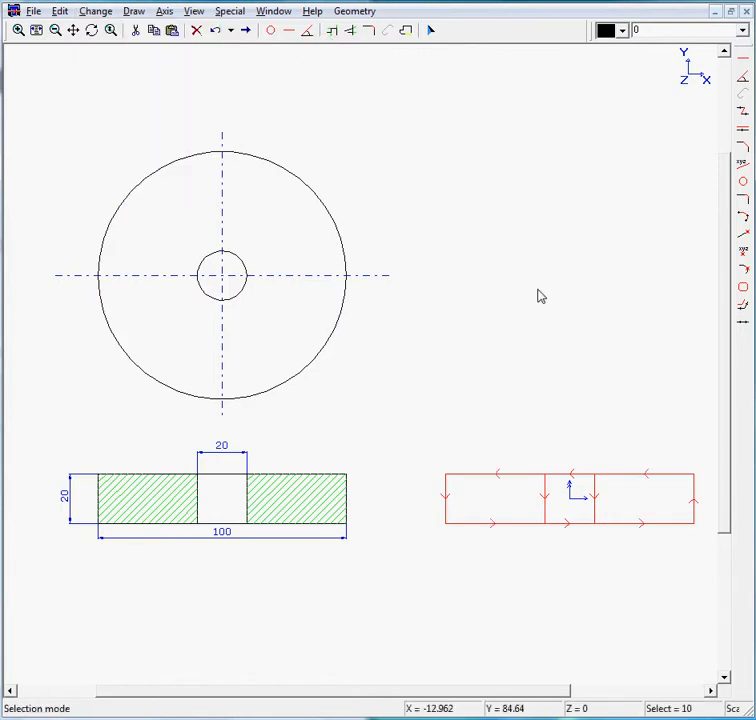
Hatch the two outer parts of the section, leaving out the middle, with distance 2, angle 45 and layer "hatch"
click(567, 475)
click(573, 523)
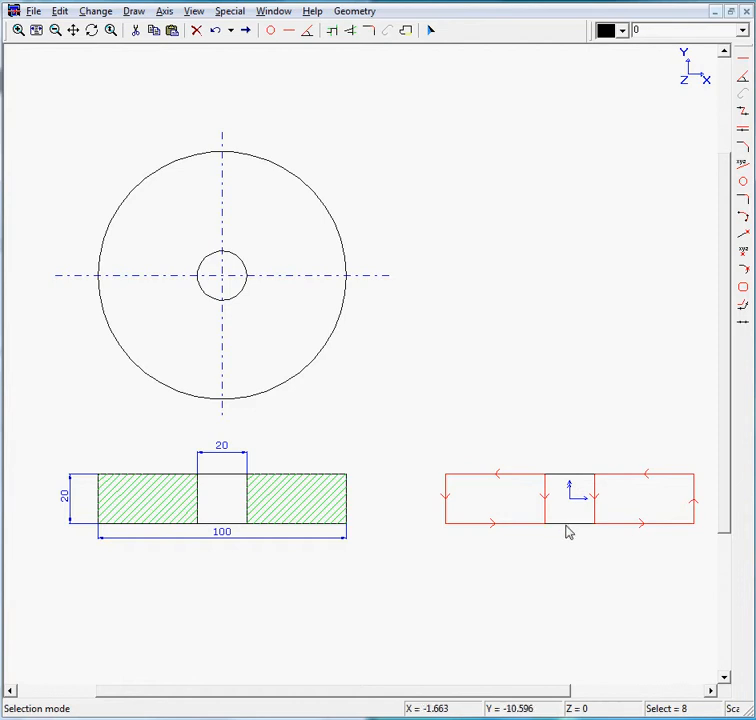
click(133, 12)
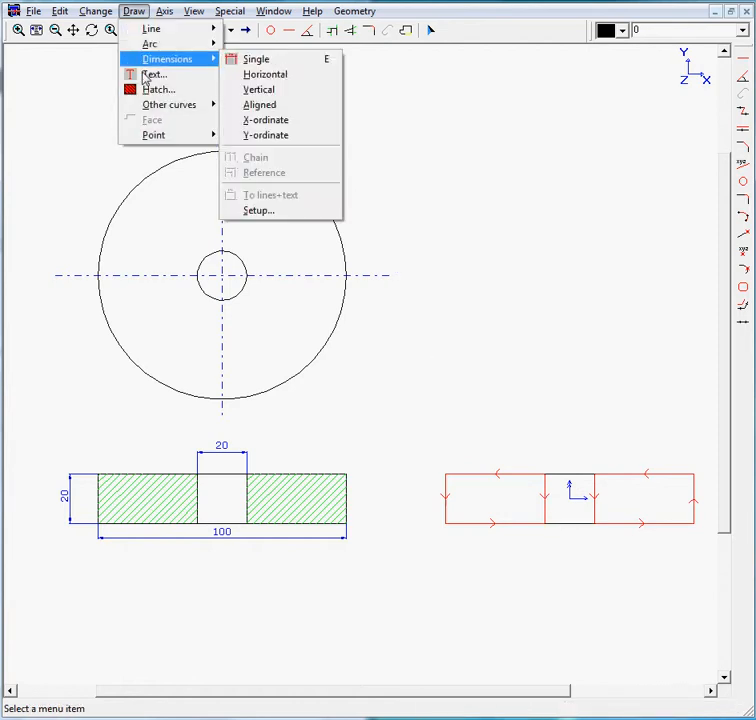
click(145, 90)
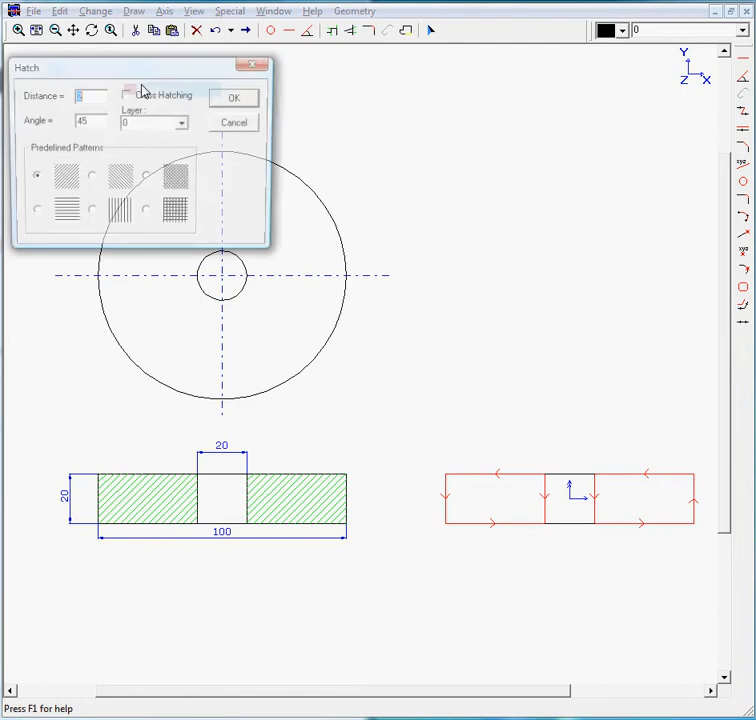
mouse_move(145, 73)
mouse_down()
mouse_move(233, 96)
mouse_move(287, 99)
mouse_up()
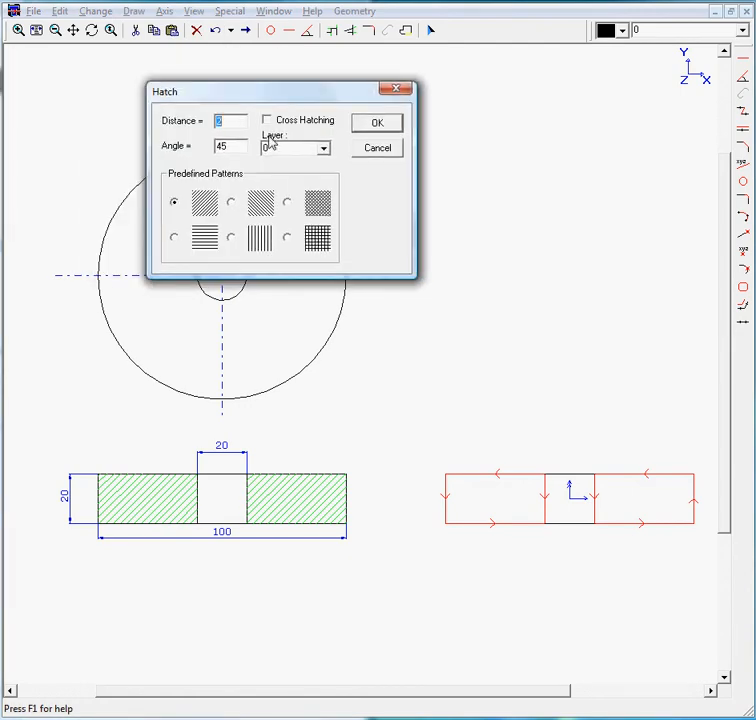
double_click(216, 146)
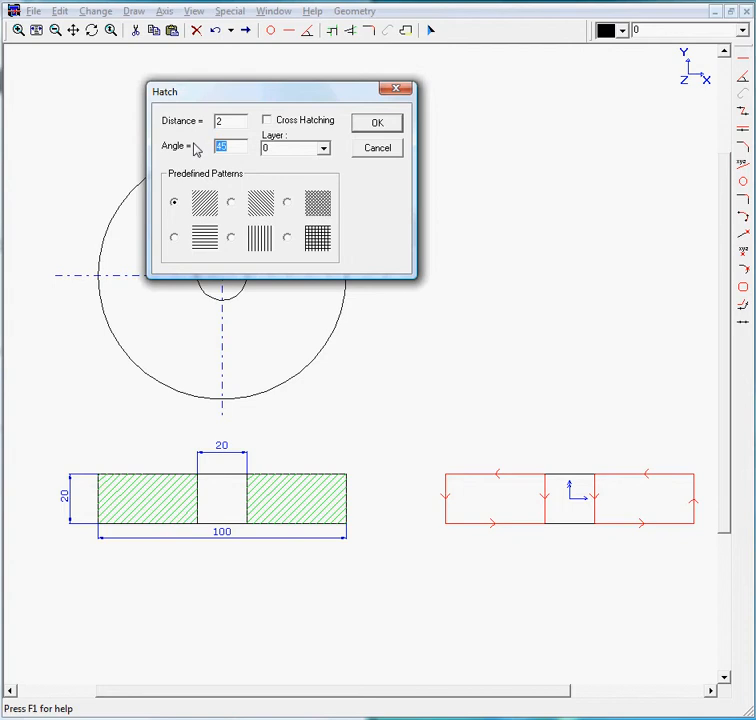
key(Tab)
drag(332, 97, 455, 97)
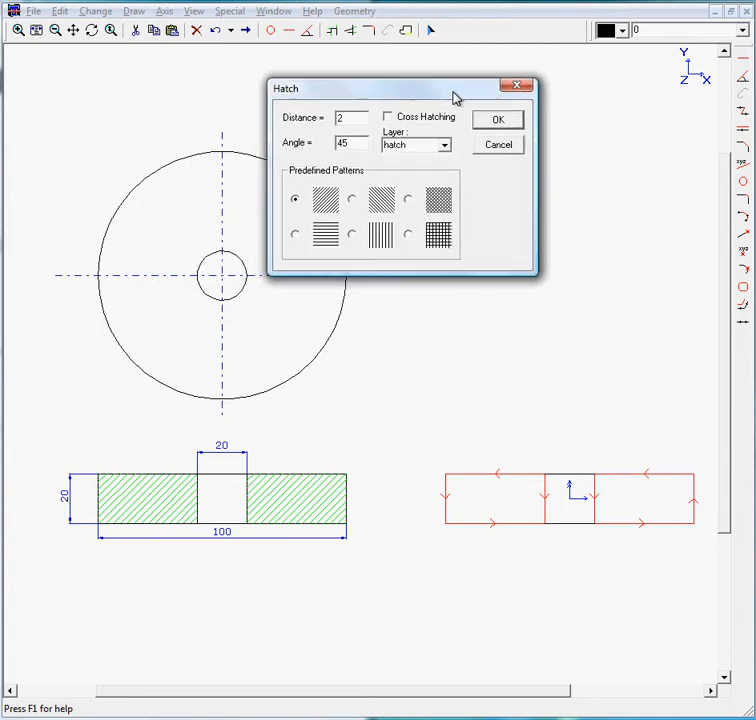
click(502, 125)
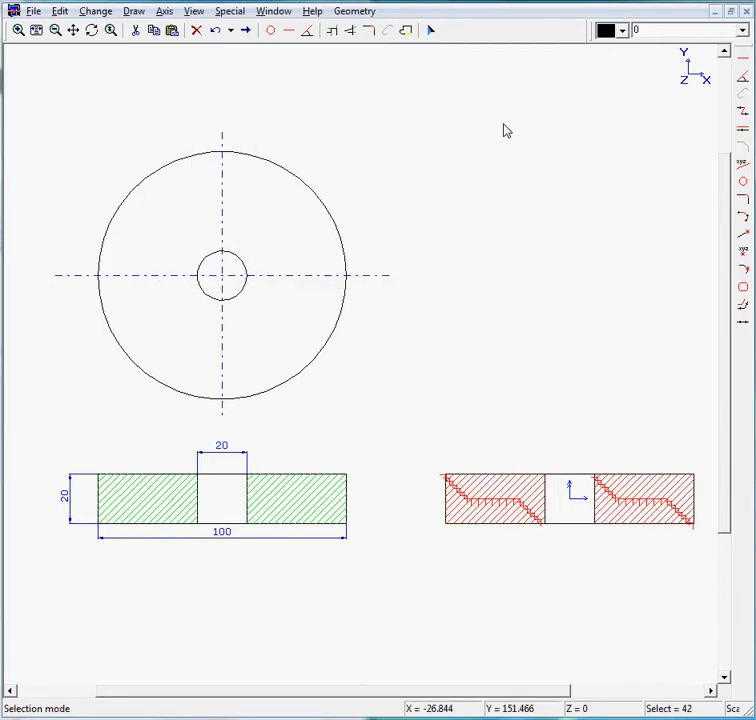
Change the contour colour of the new hatch lines to green
click(100, 13)
click(113, 82)
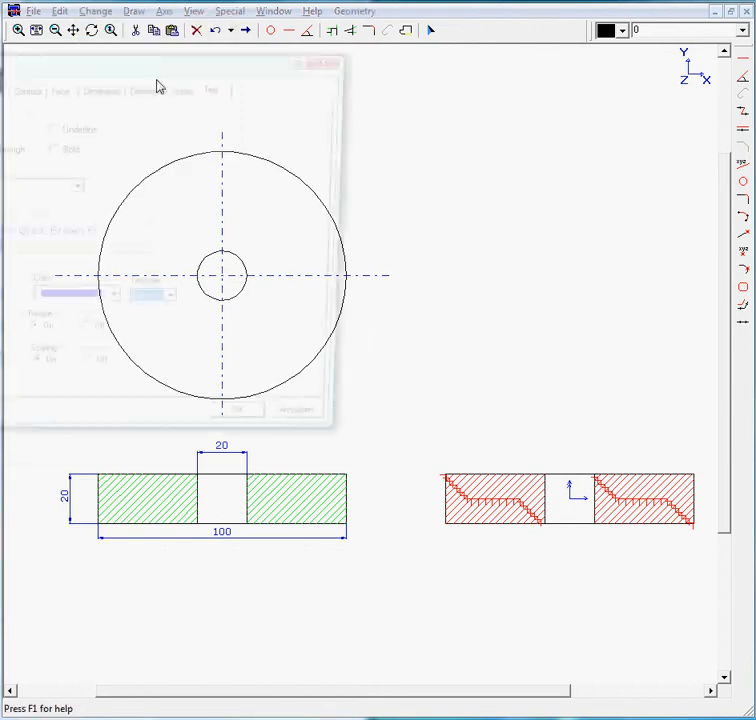
drag(168, 76, 390, 88)
click(253, 97)
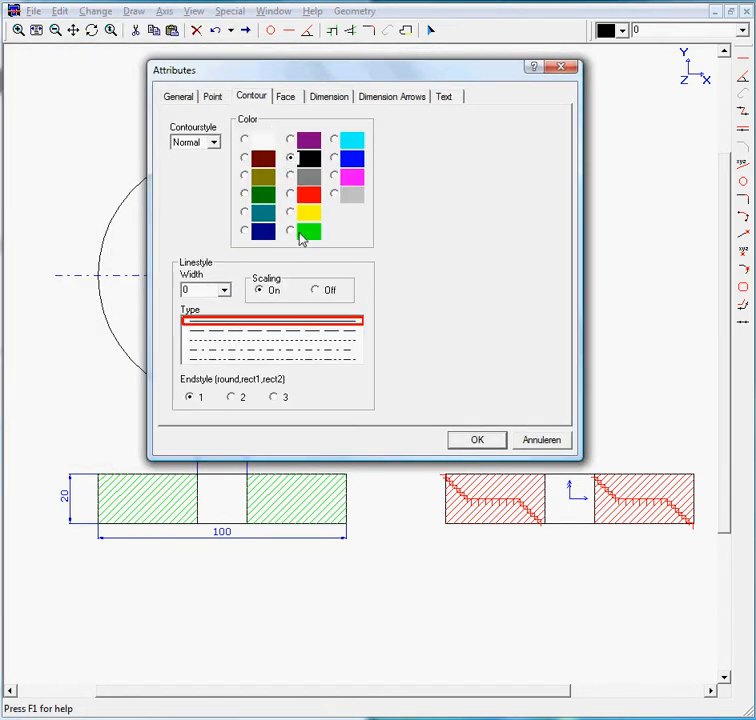
click(482, 441)
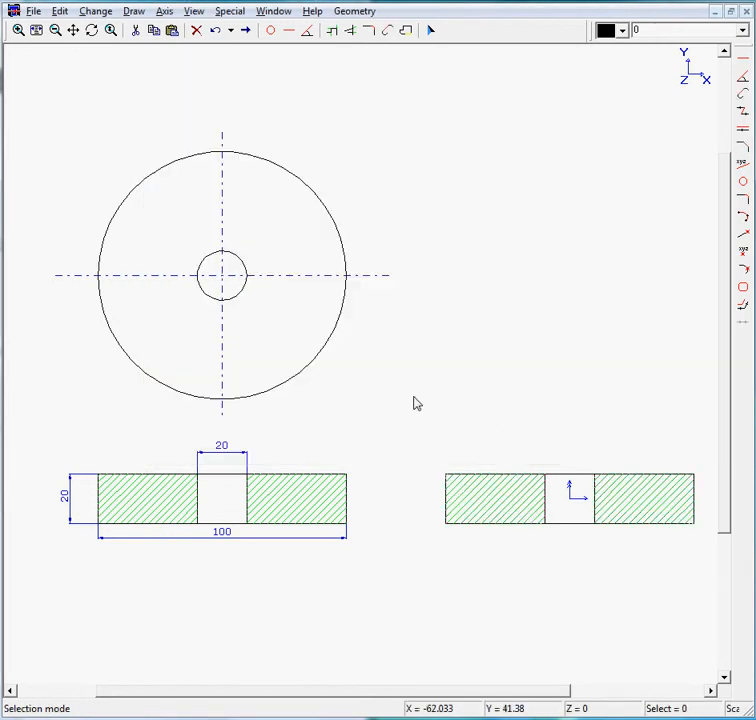
Reduce and optimize all elements of the new section, including its outline and hatching
mouse_move(410, 397)
mouse_down()
mouse_move(559, 486)
mouse_move(700, 556)
mouse_move(704, 566)
mouse_up()
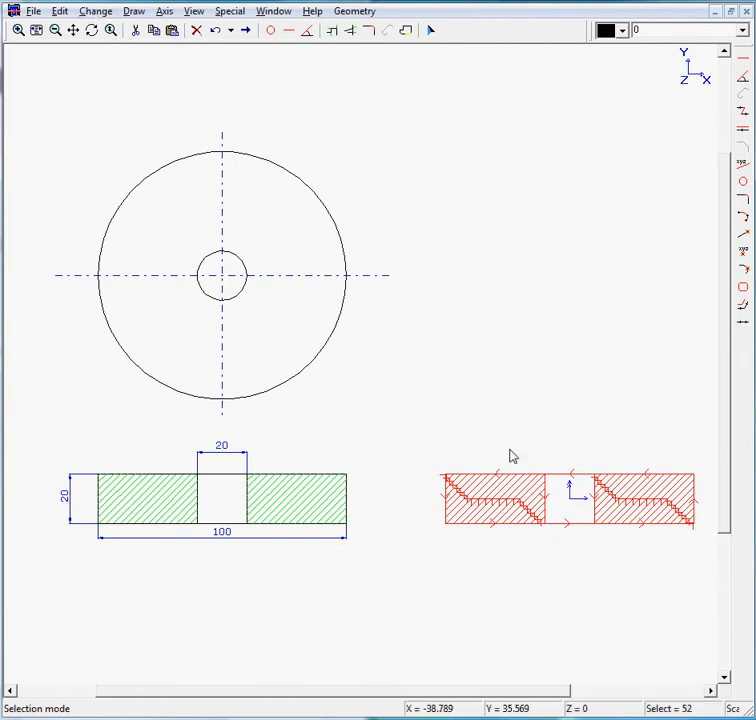
click(88, 11)
mouse_move(206, 59)
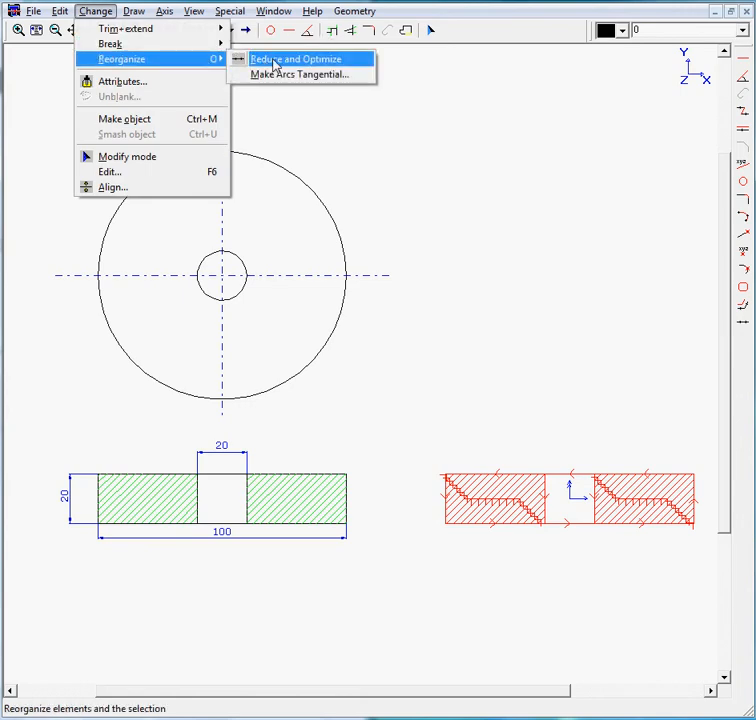
click(274, 60)
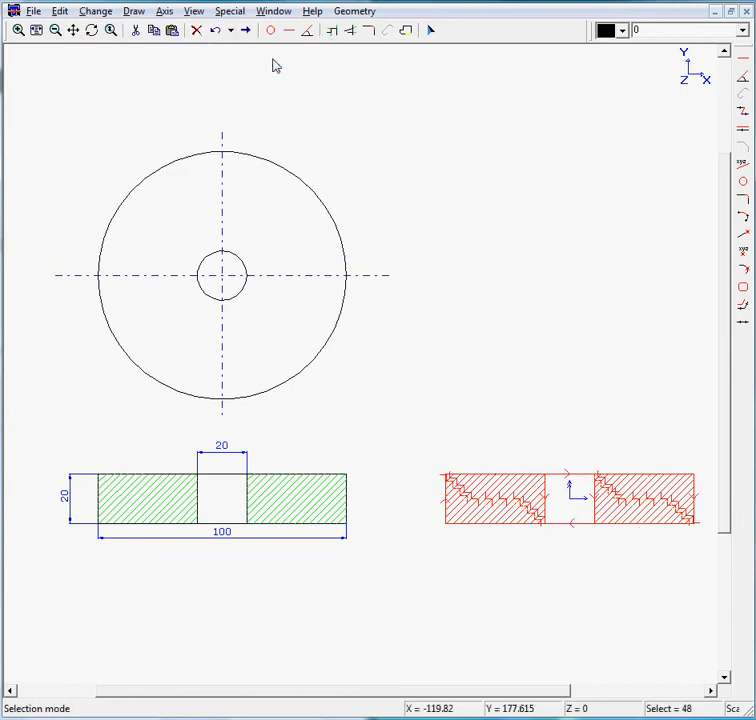
click(555, 316)
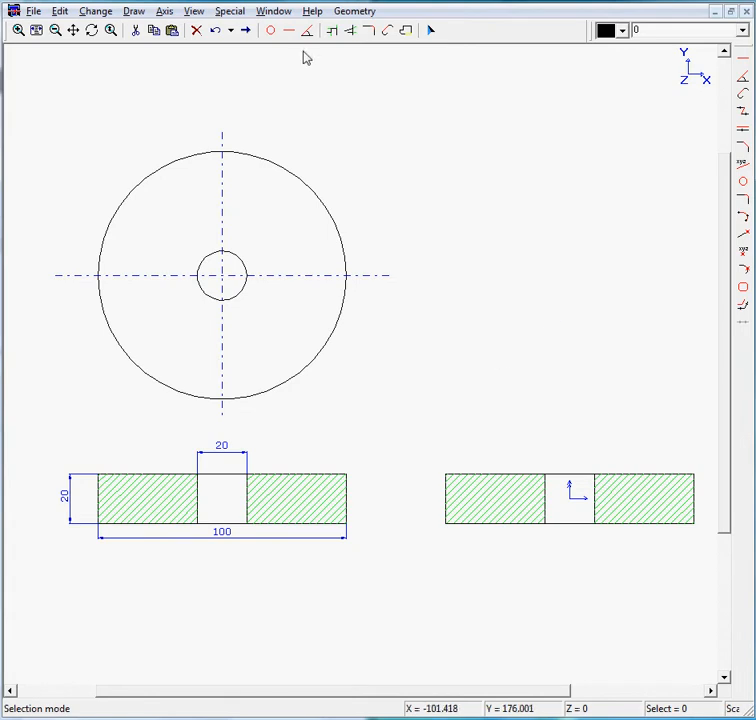
Draw a full circle above the section, centred at X 0, Y 100 with radius 50
click(267, 32)
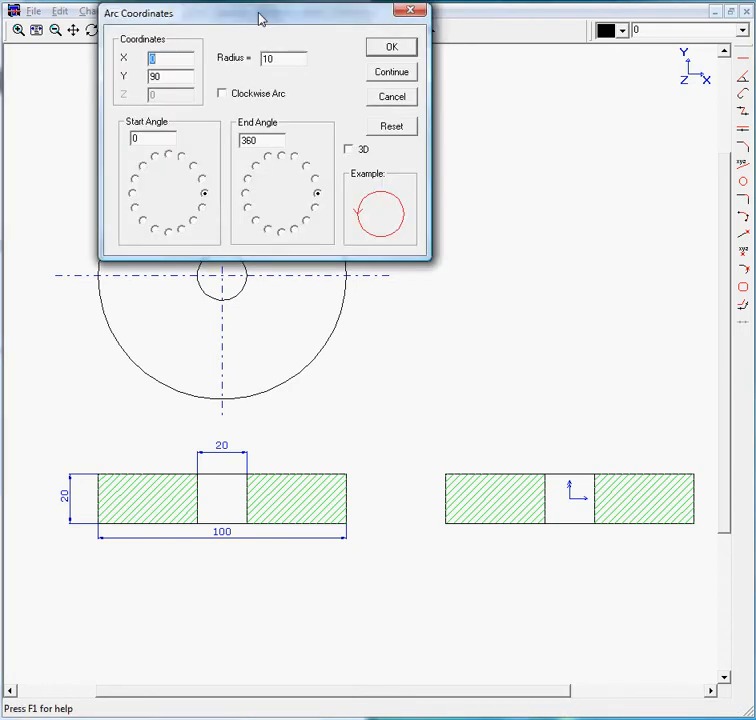
drag(260, 14, 282, 70)
drag(183, 134, 99, 111)
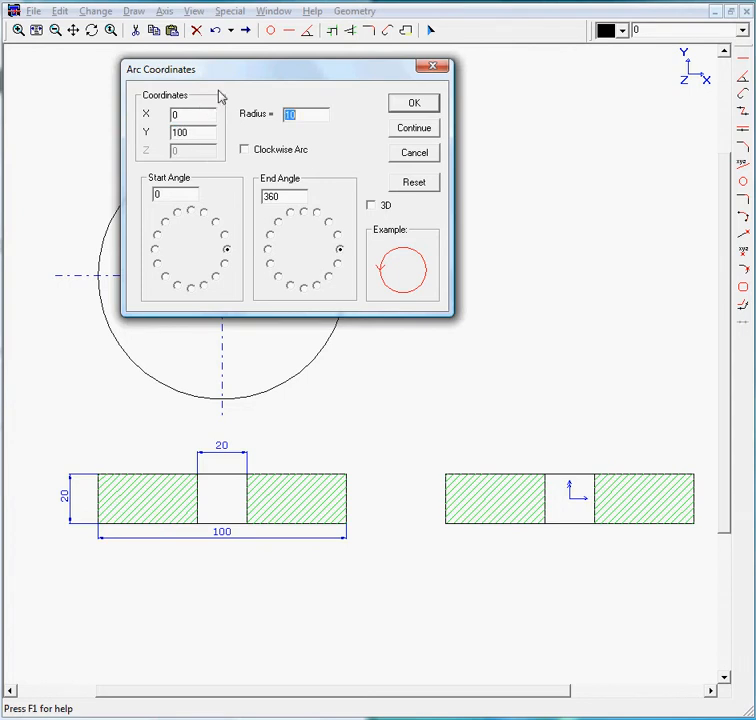
drag(220, 74, 295, 133)
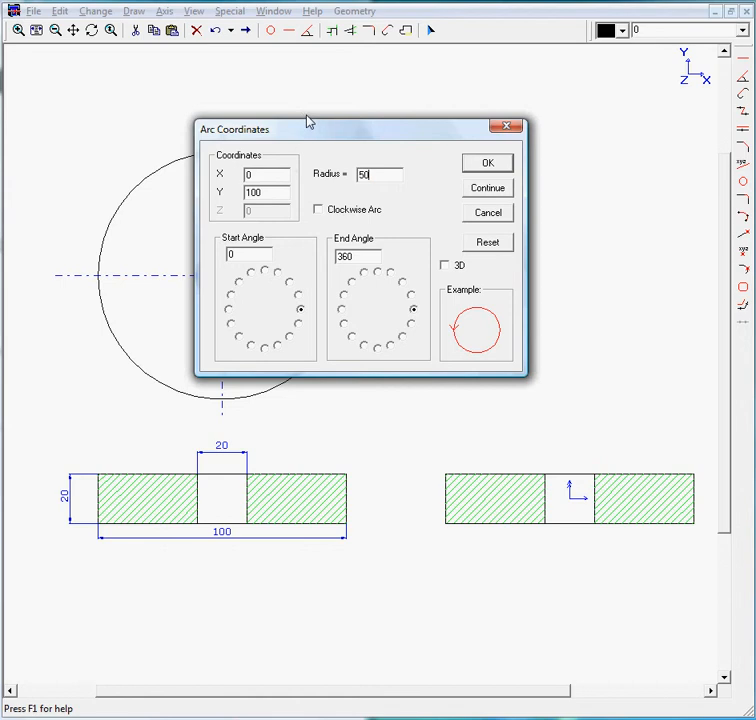
click(498, 165)
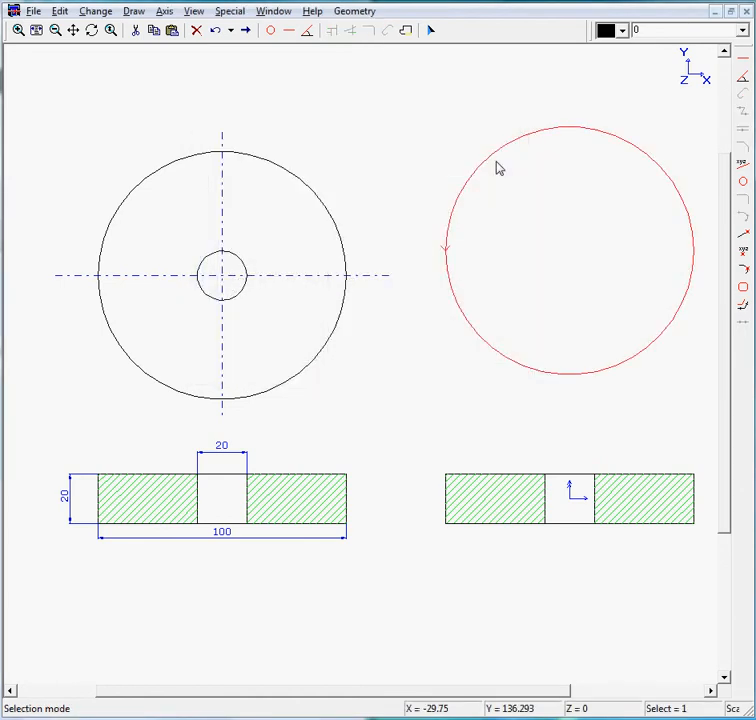
Draw a full circle for the hole in the new top view, centred at X 0, Y 100 with radius 10
click(269, 31)
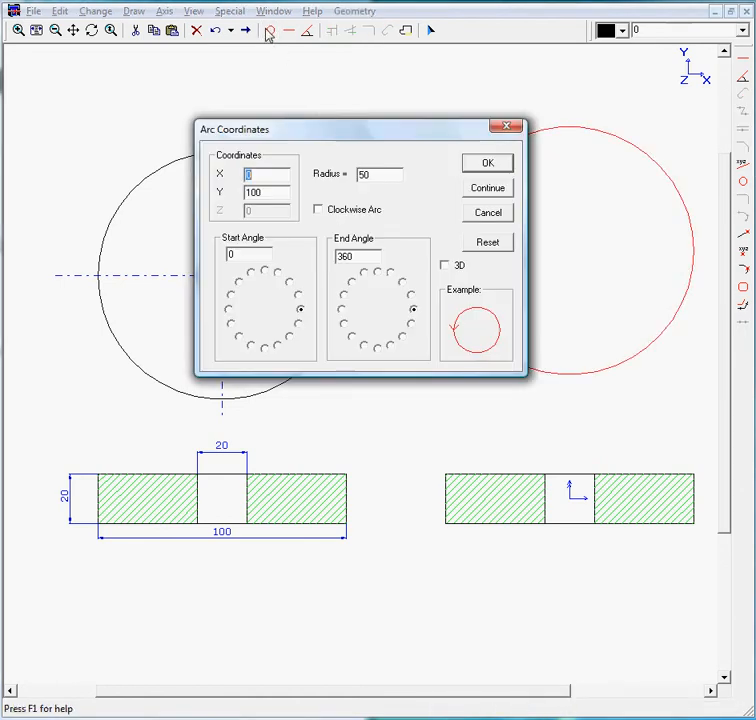
drag(375, 171, 293, 173)
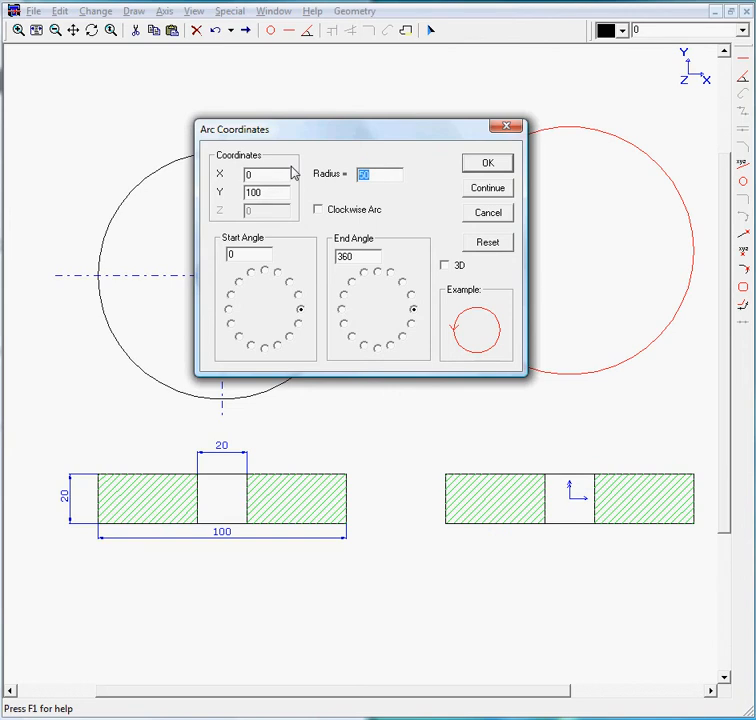
text(10)
click(480, 167)
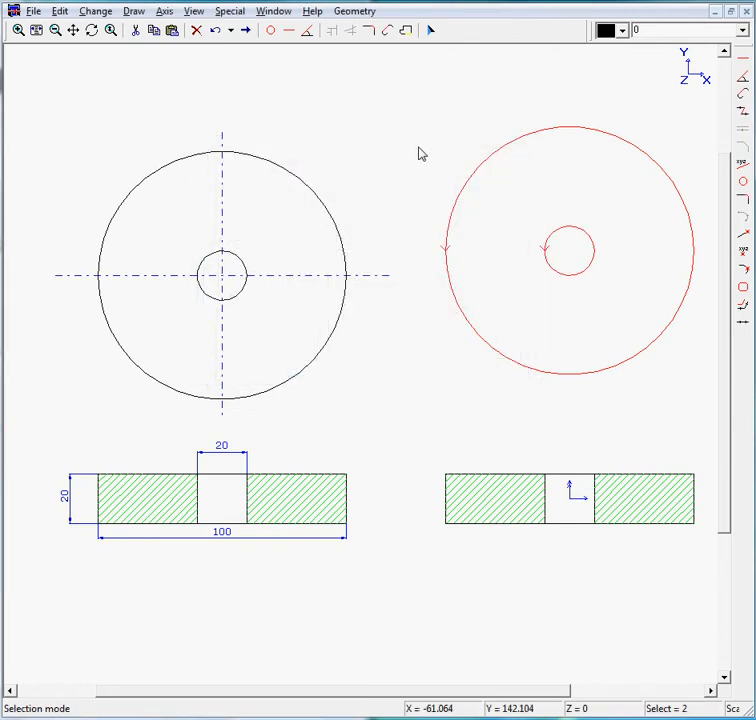
key(Escape)
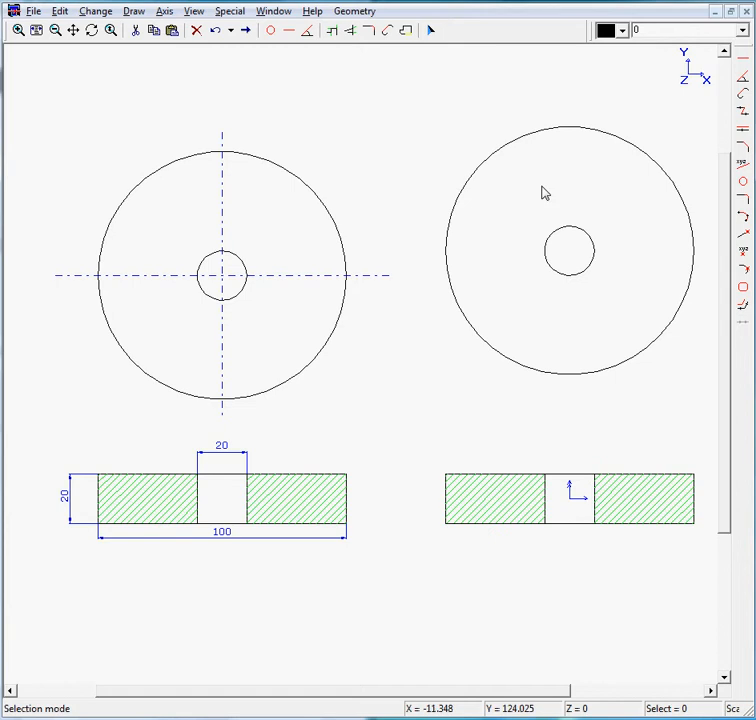
Sketch a vertical centre line at X 0, about Y 160 to 45, and a horizontal one through the circles' centre, about X -62 to 56
key(l)
mouse_move(565, 104)
mouse_down()
mouse_move(565, 375)
mouse_move(574, 385)
mouse_up()
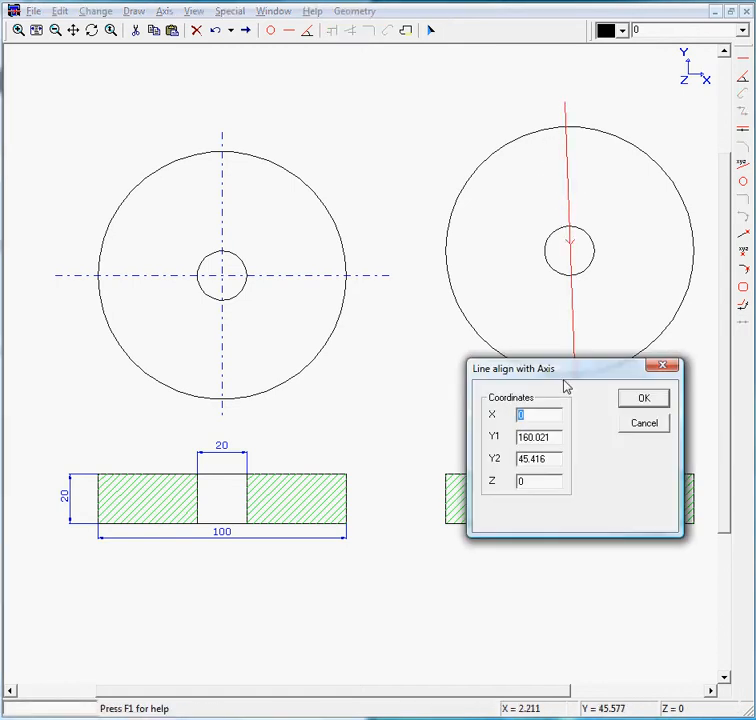
key(Return)
drag(415, 235, 709, 256)
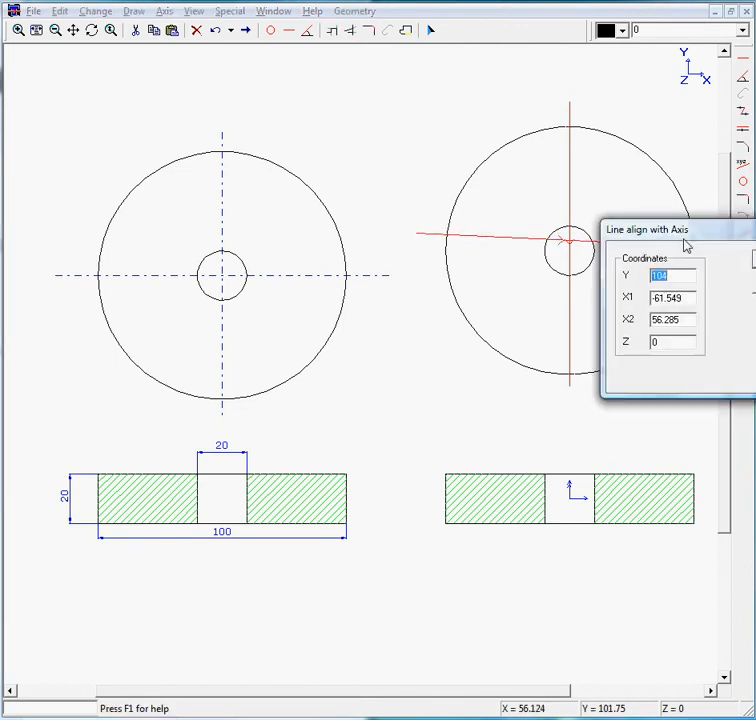
key(Return)
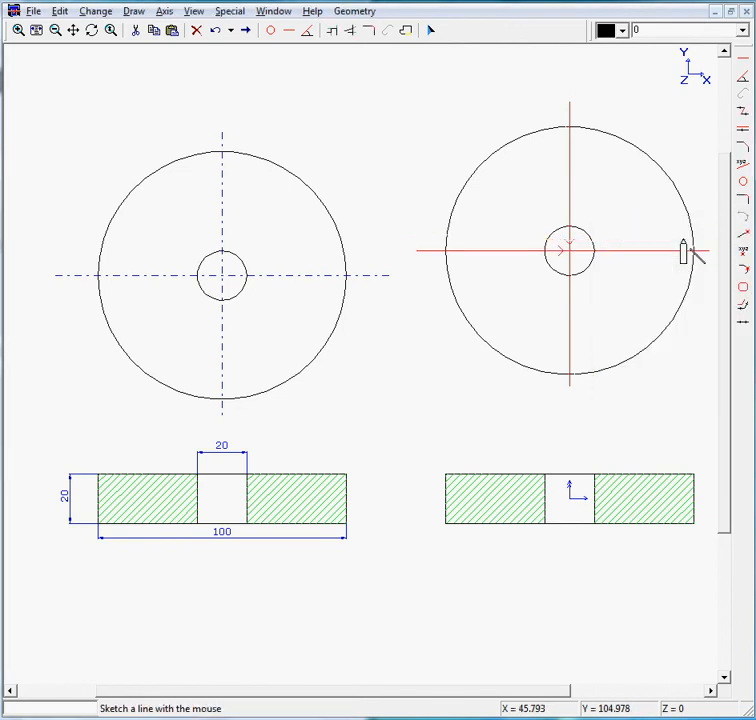
Change the contour attributes of the two new centre lines to blue with the dash-dot line type
click(105, 12)
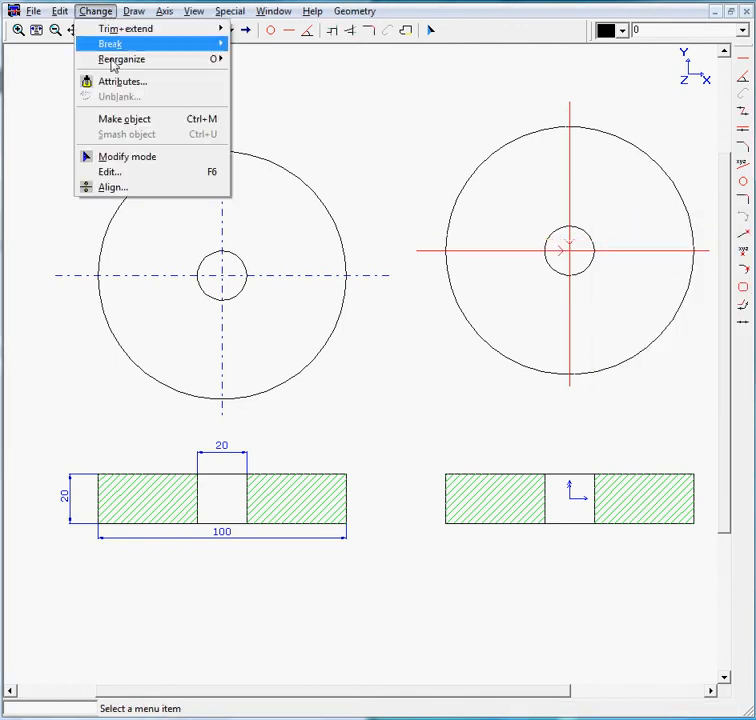
click(128, 83)
drag(167, 78, 359, 66)
click(295, 150)
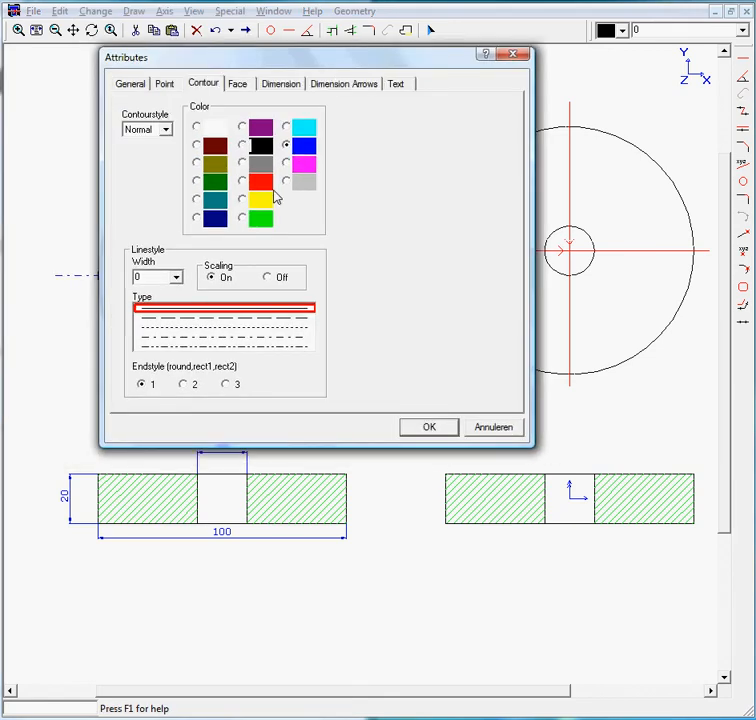
click(255, 338)
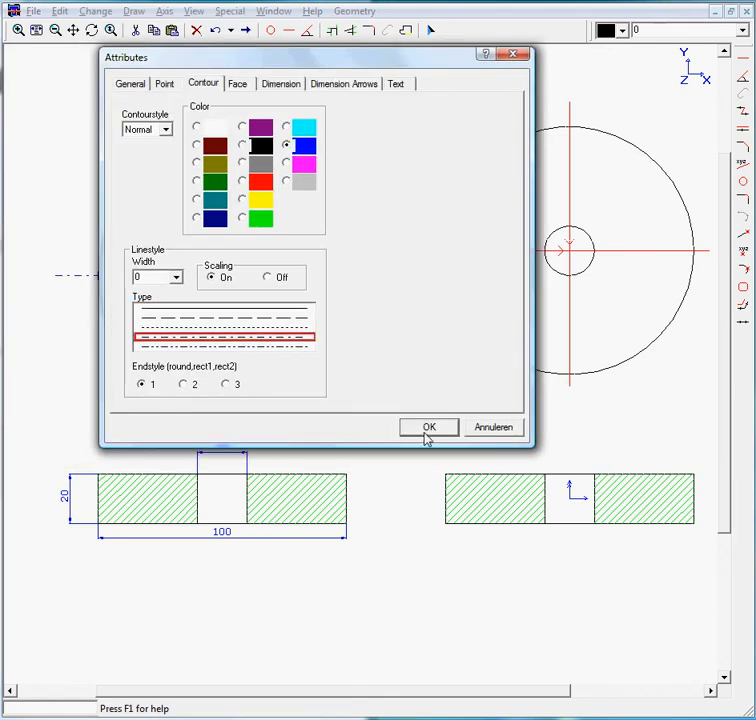
click(428, 428)
click(410, 355)
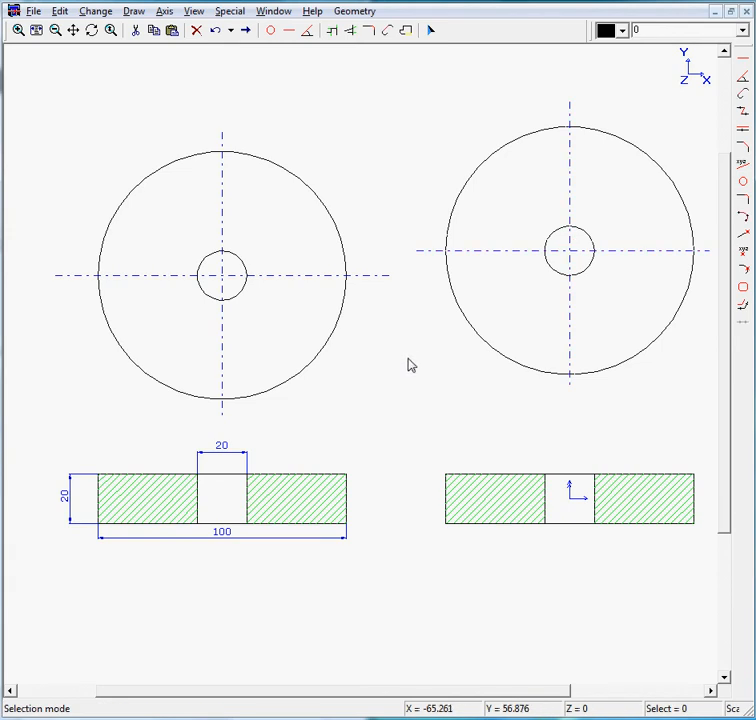
Add a single dimension to the left vertical edge of the new section
click(431, 491)
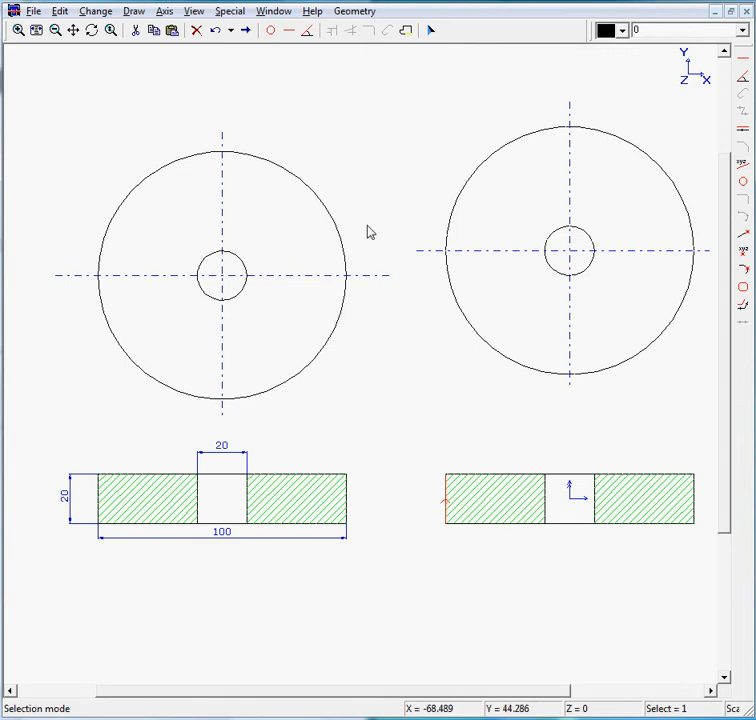
click(132, 12)
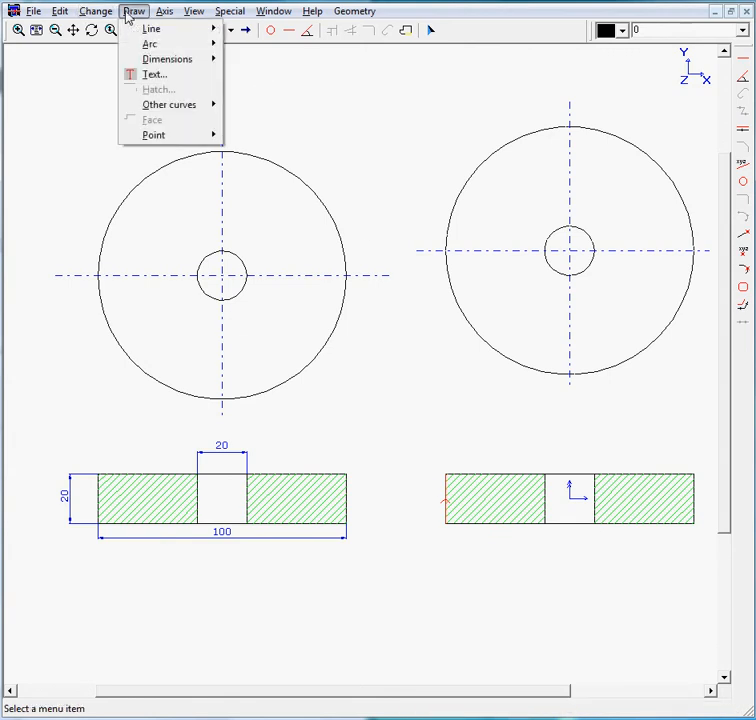
mouse_move(193, 61)
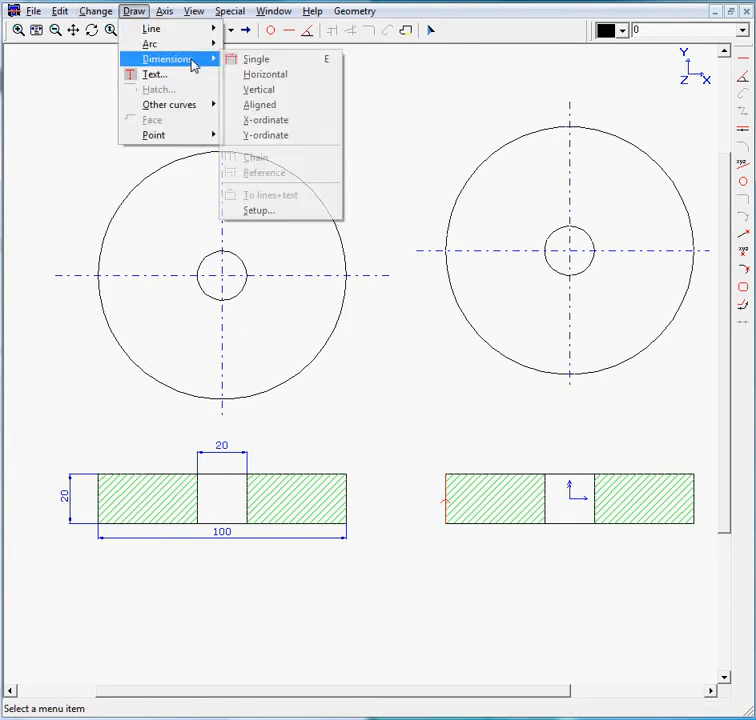
click(253, 60)
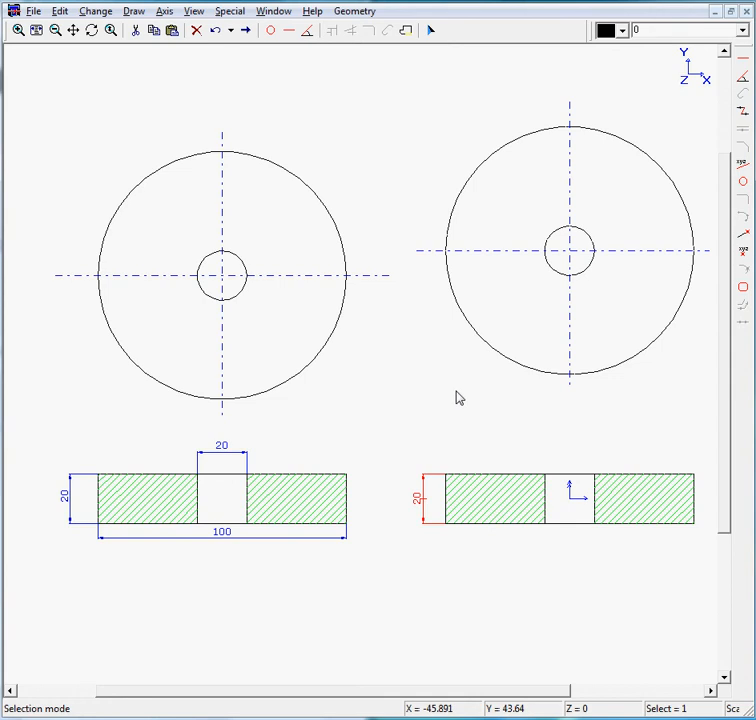
click(456, 391)
Dimension the full width of the new section along its bottom edge
click(579, 529)
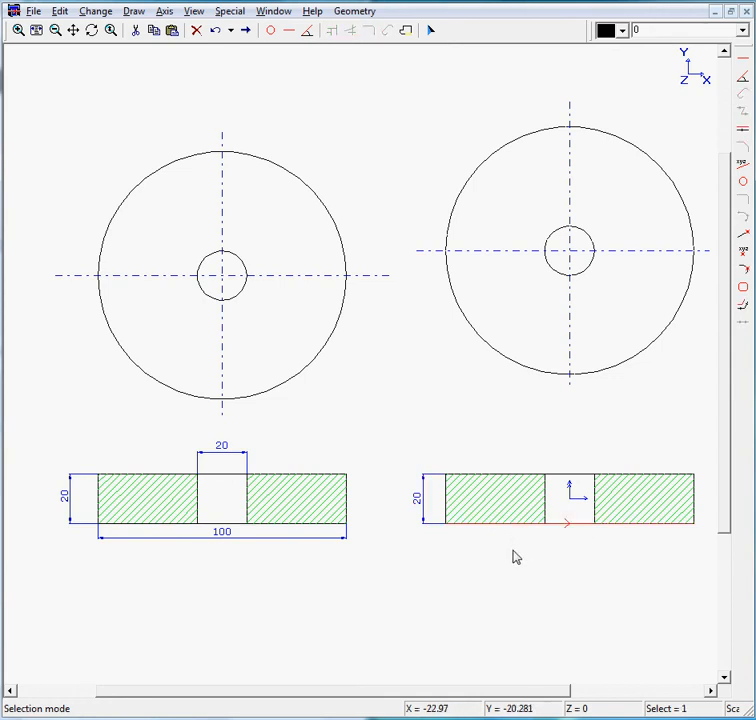
key(d)
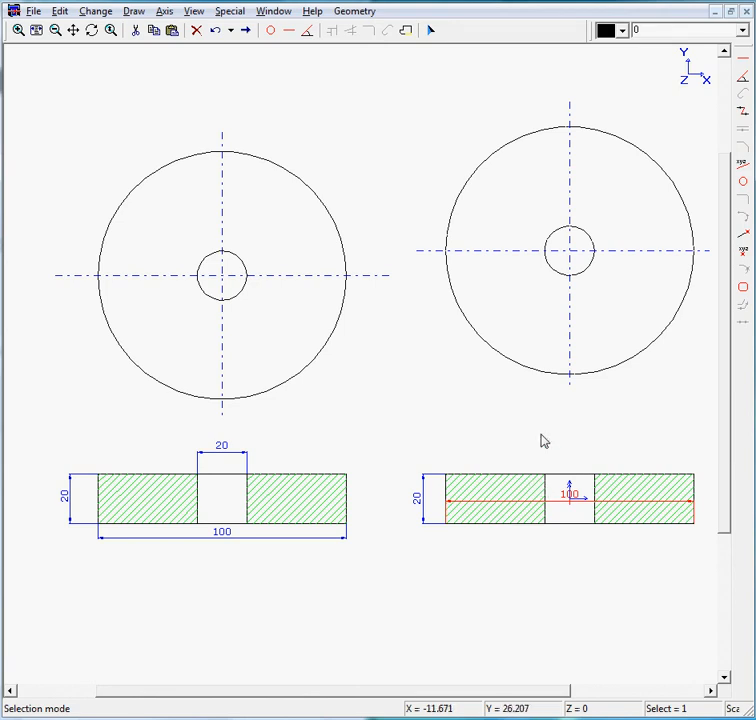
key(Escape)
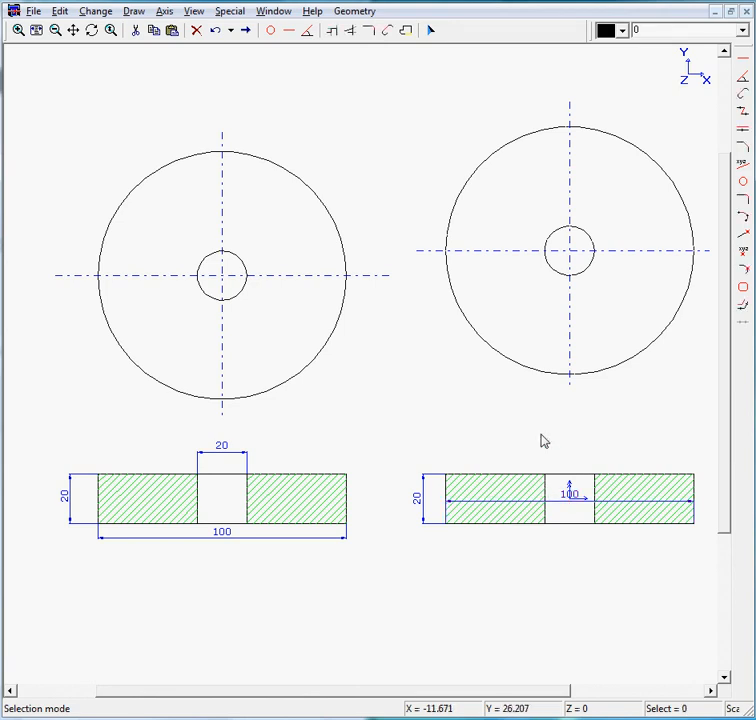
Dimension the hole width above the new section between the upper corners of its unhatched middle part
key(d)
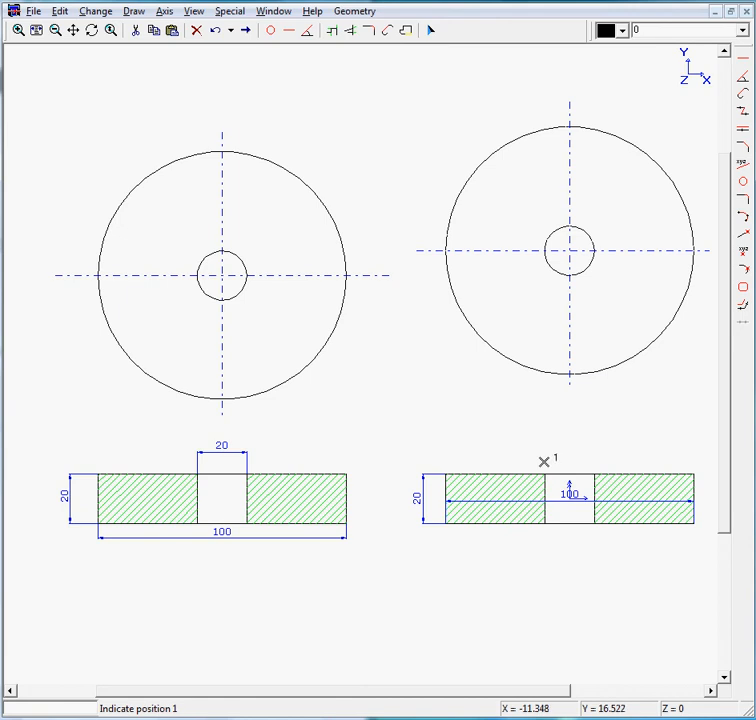
scroll(570, 474, up, 3)
scroll(571, 471, up, 2)
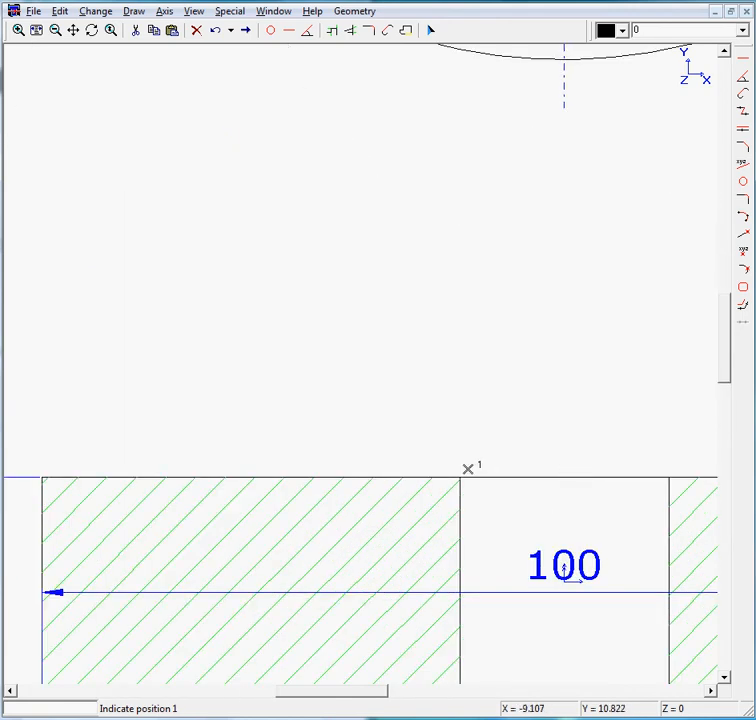
click(462, 471)
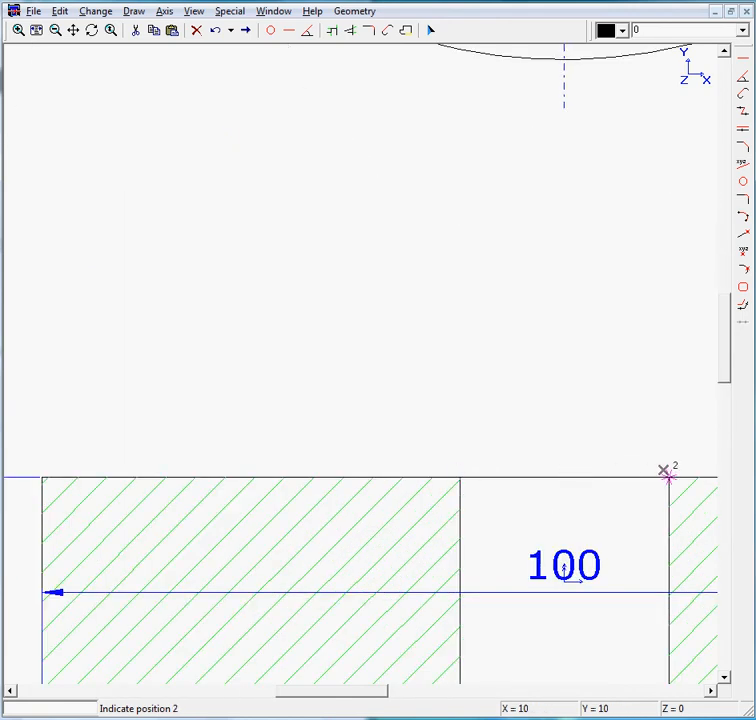
click(665, 471)
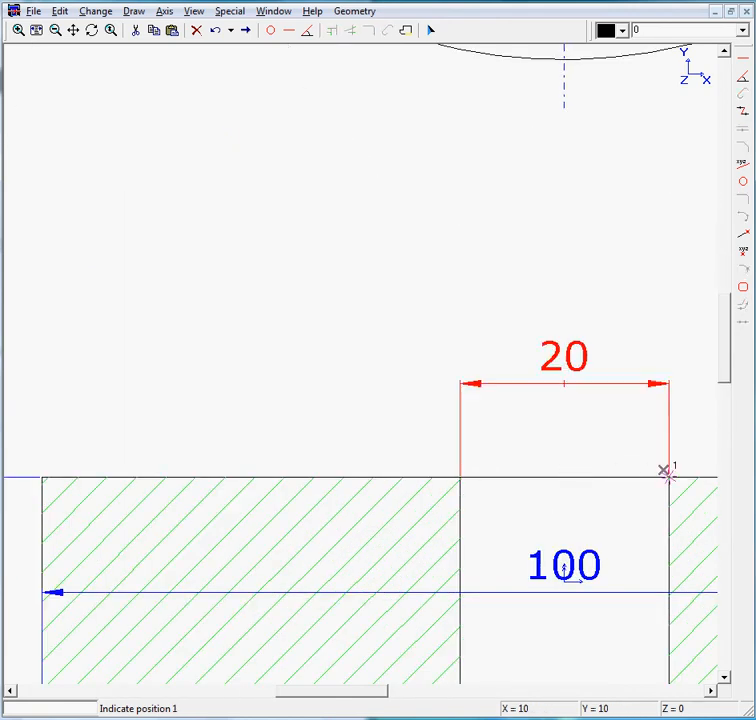
Move the overall width dimension out of the hatching to just below the new section, using modify mode
click(36, 30)
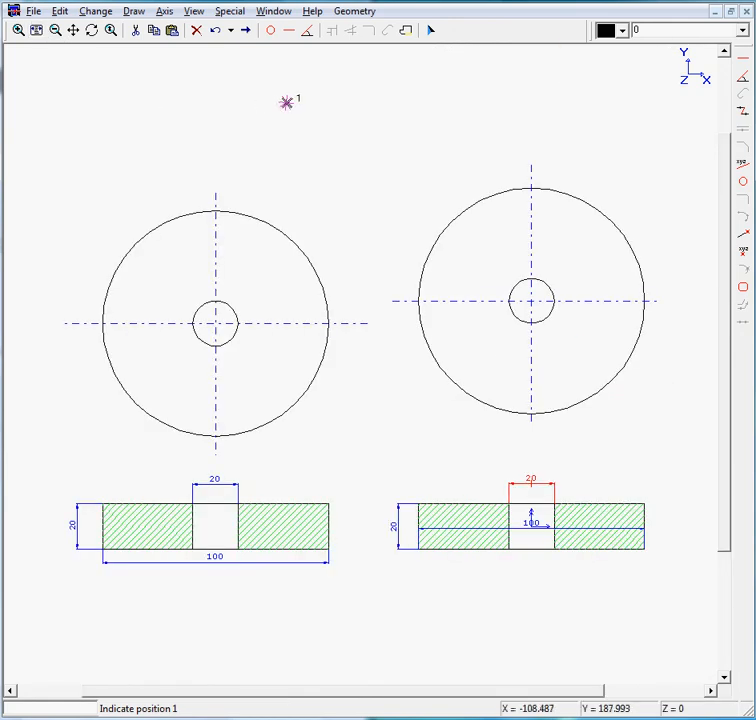
click(432, 31)
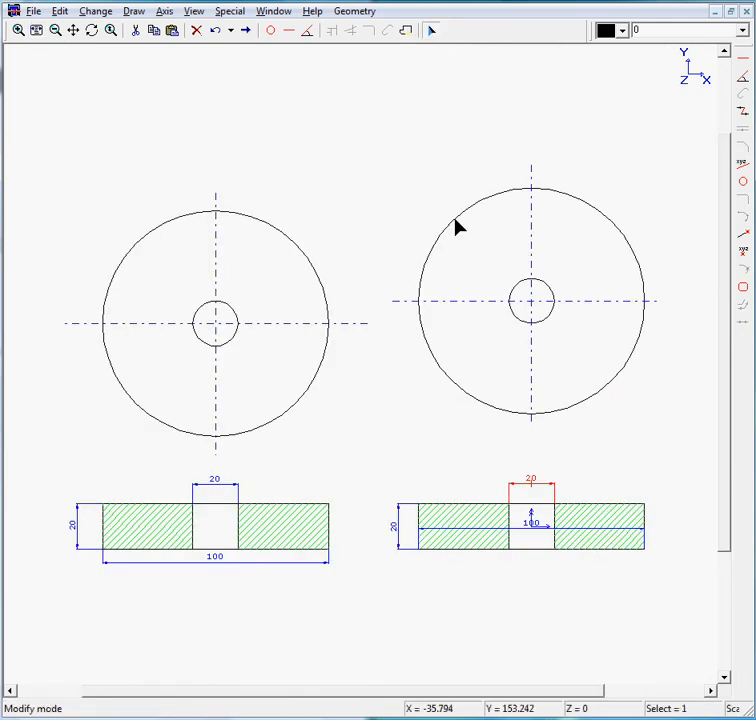
mouse_move(531, 522)
mouse_down()
mouse_move(514, 511)
mouse_move(474, 598)
mouse_move(533, 586)
mouse_move(535, 592)
mouse_up()
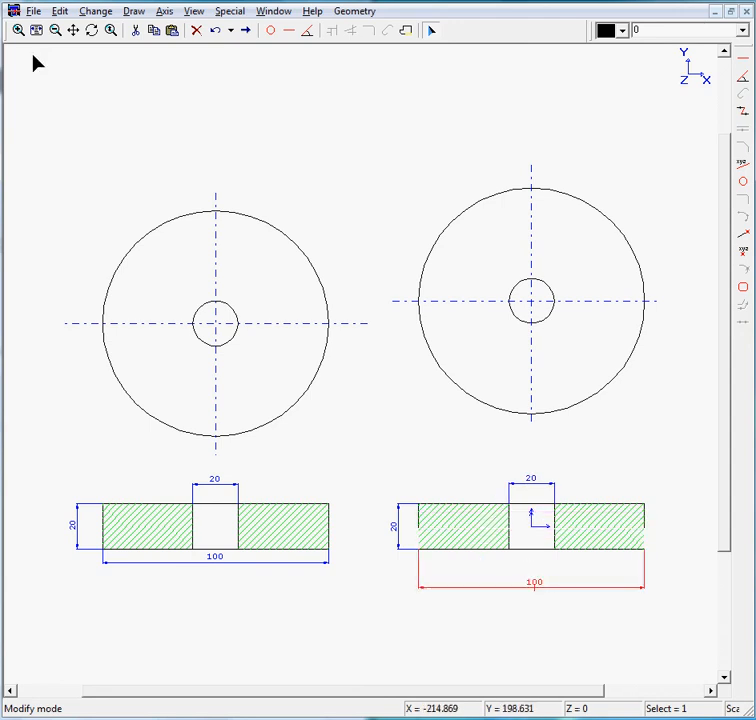
click(37, 31)
click(310, 135)
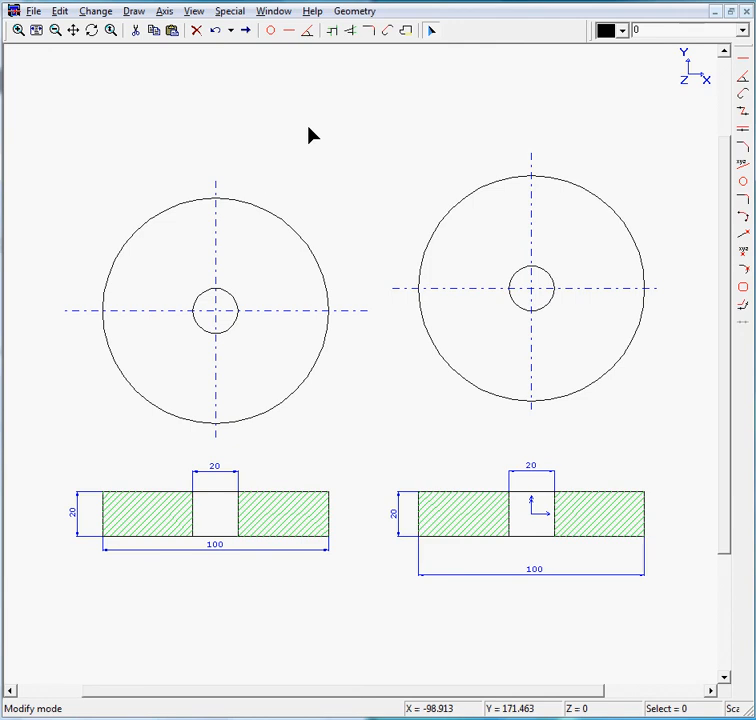
key(Escape)
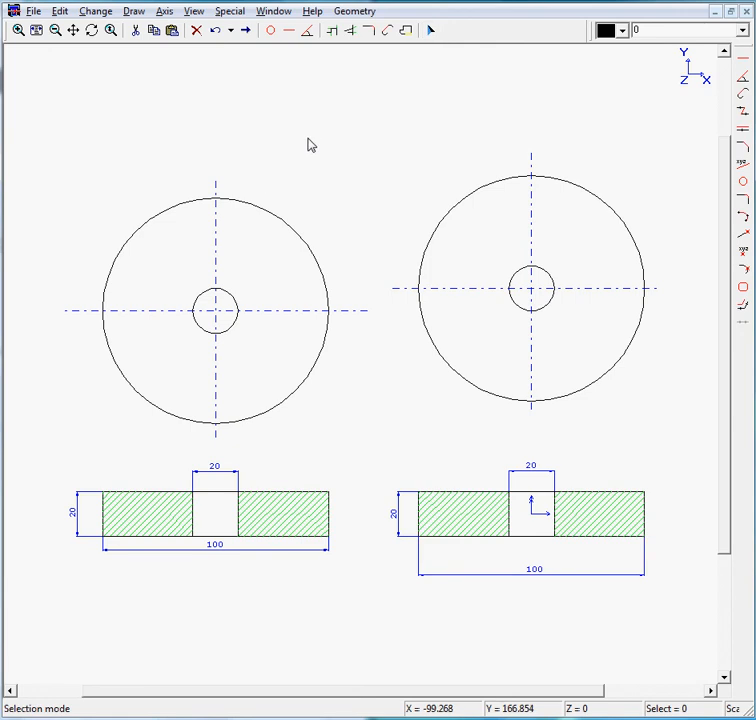